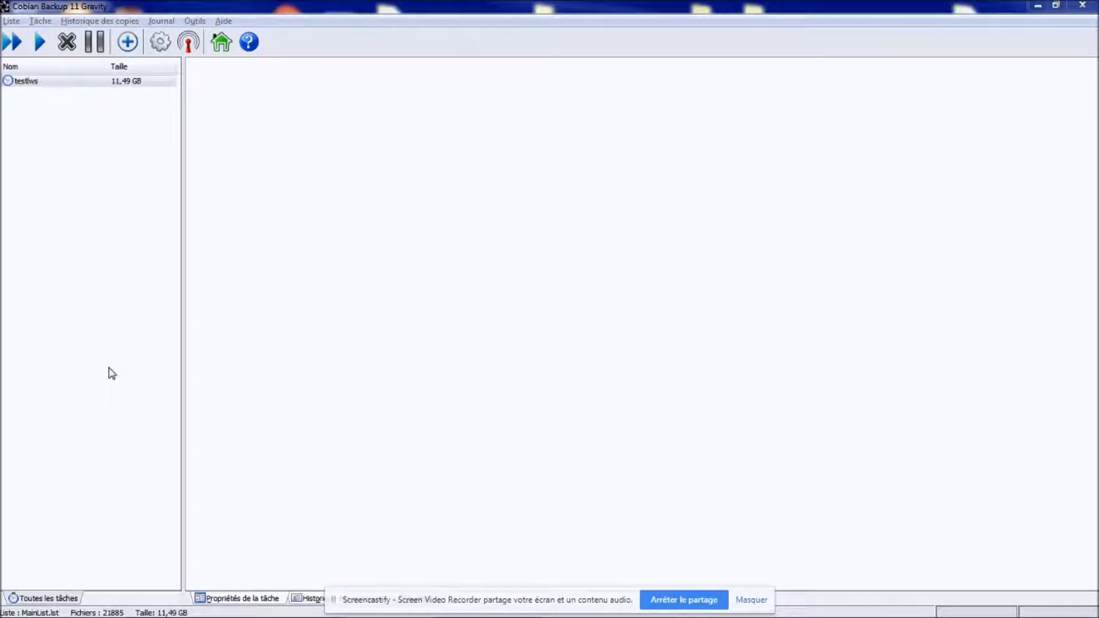
- Create a new backup task named "sauvegarde dossier important" with the Complète backup type
click(261, 5)
click(39, 21)
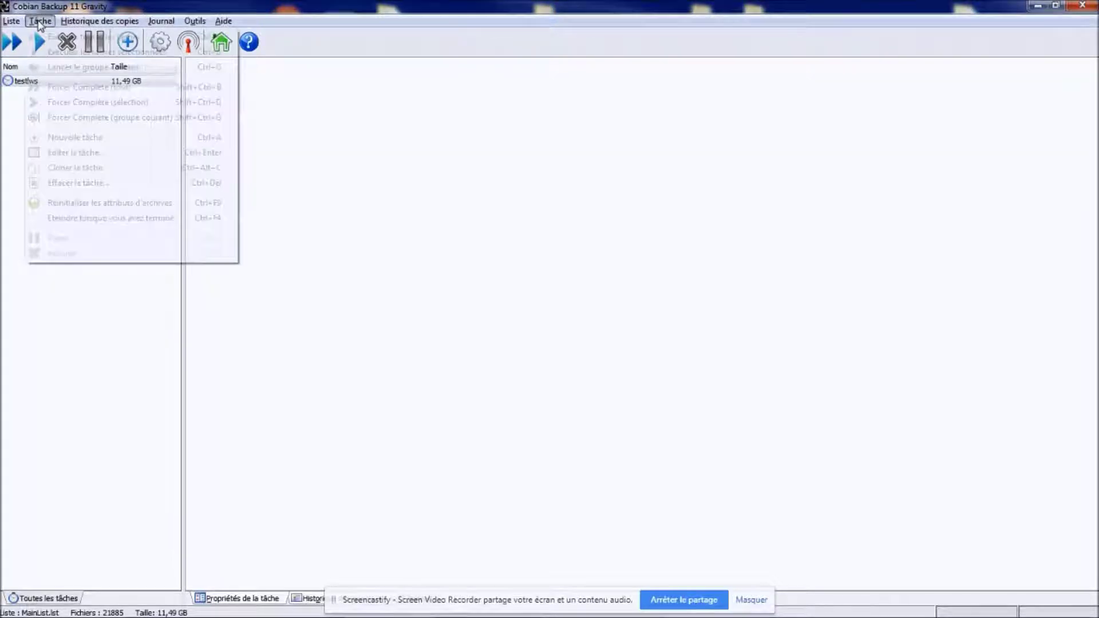
click(81, 139)
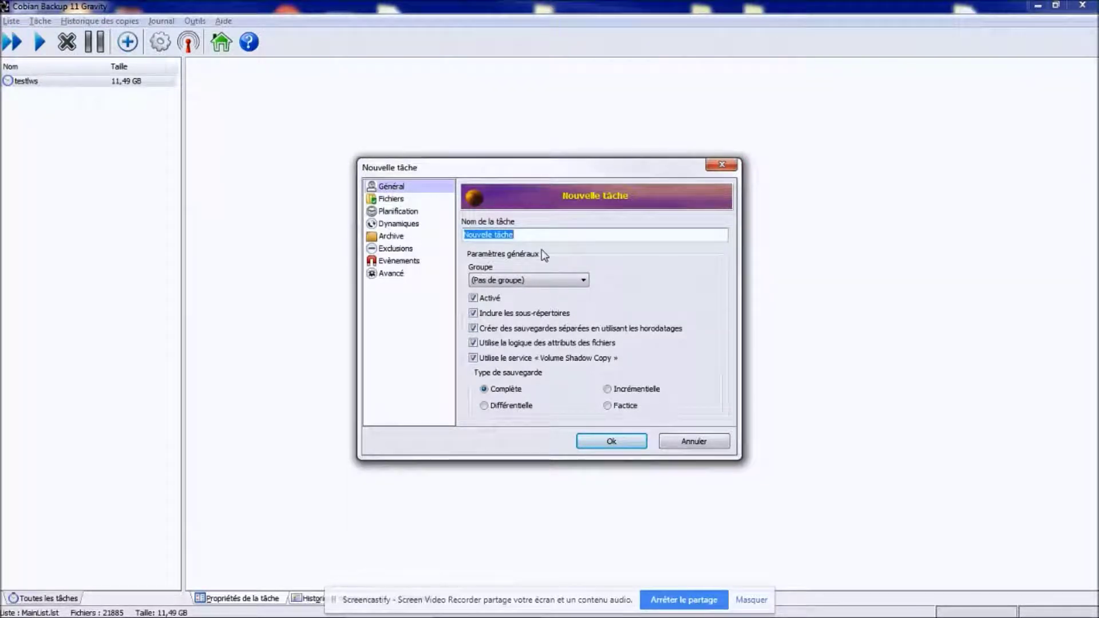
text(sauvegarde)
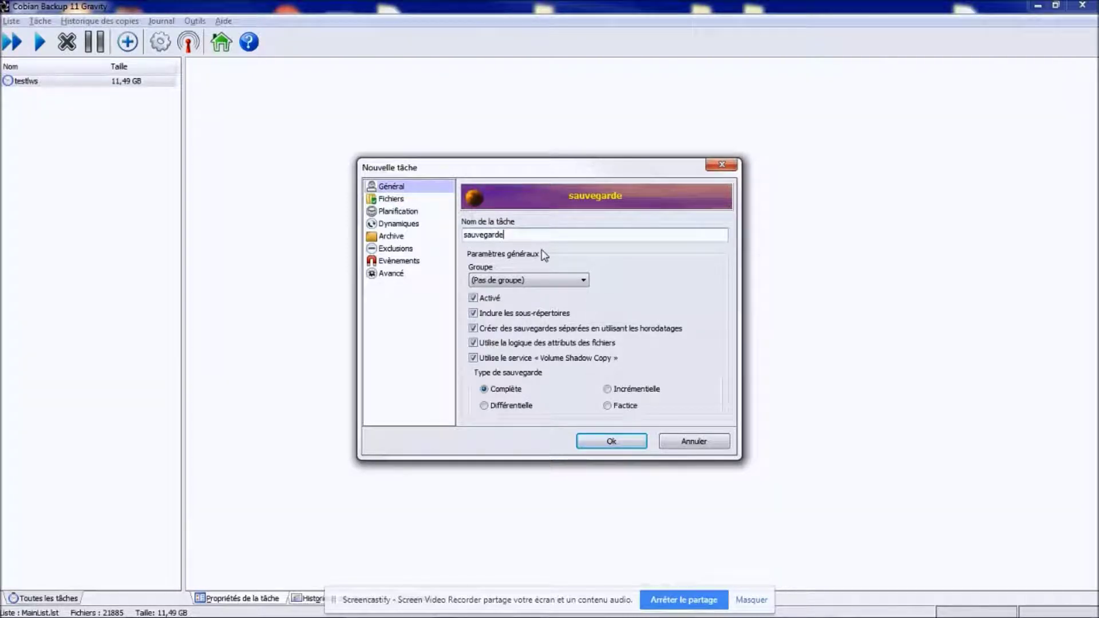
text( dossier important)
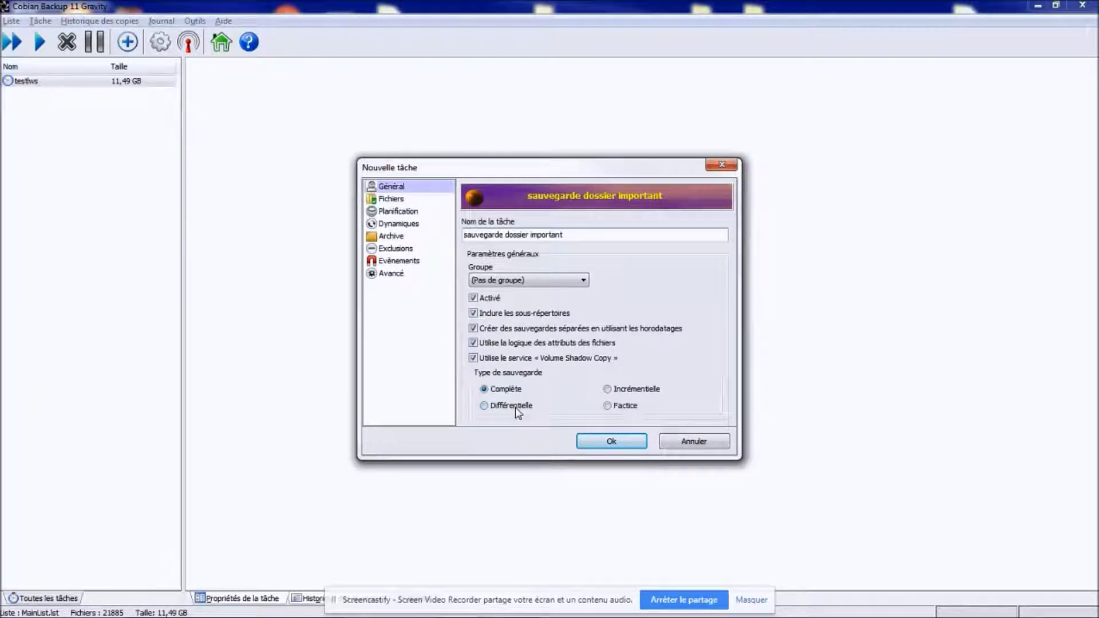
mouse_move(518, 412)
click(611, 442)
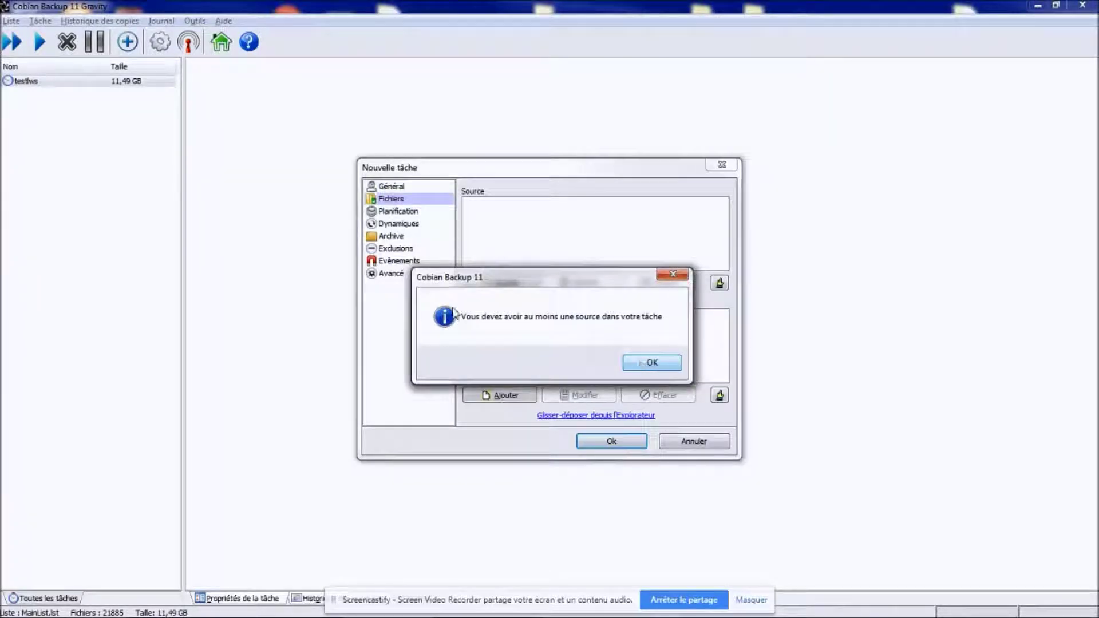
click(651, 363)
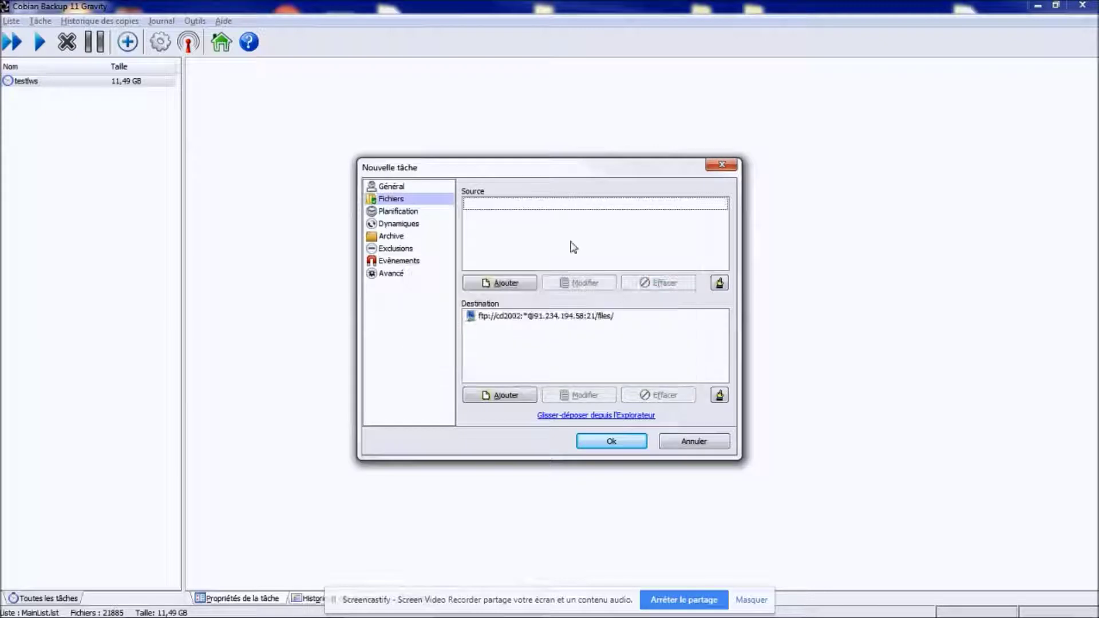
- Add the directory C:\Users\videos as the task's backup source
click(506, 286)
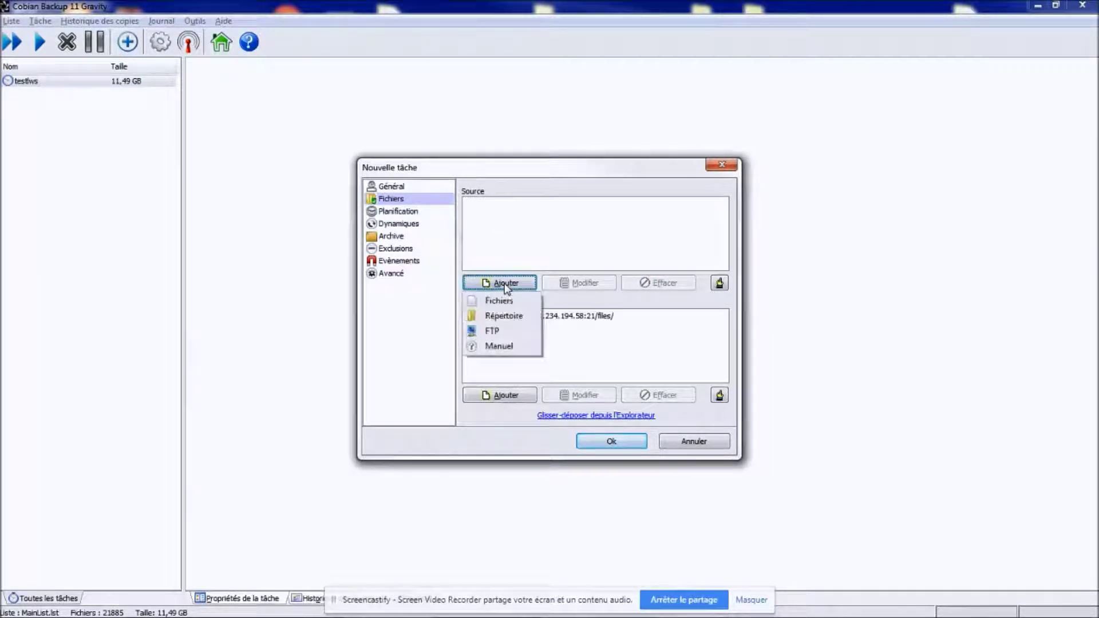
click(510, 319)
double_click(490, 308)
click(568, 401)
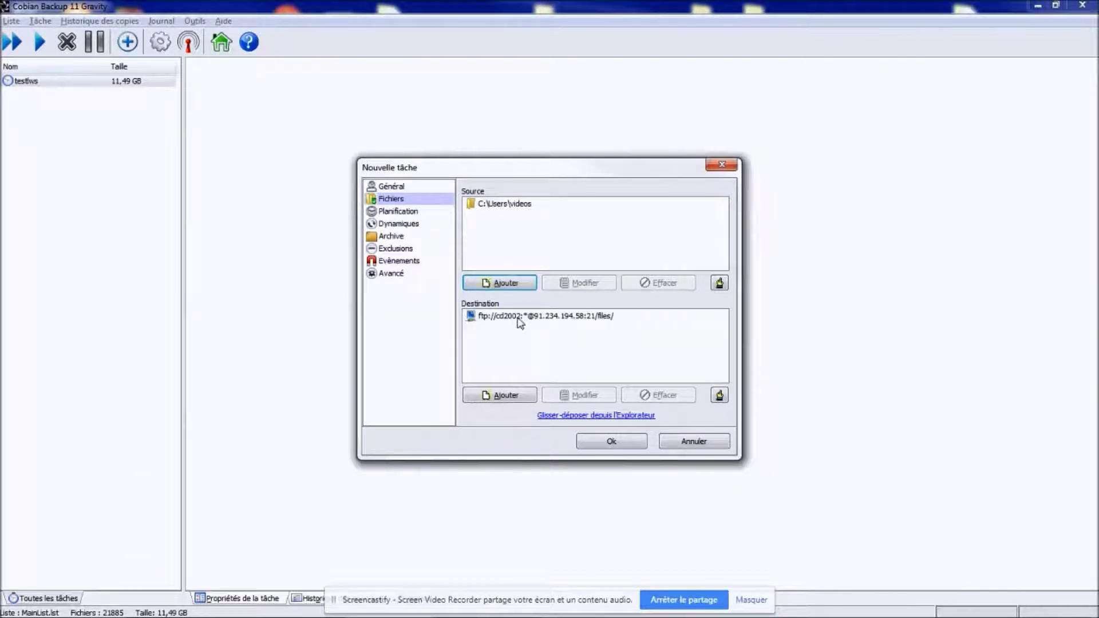
- Delete the existing FTP entry from the task's destination list
click(518, 321)
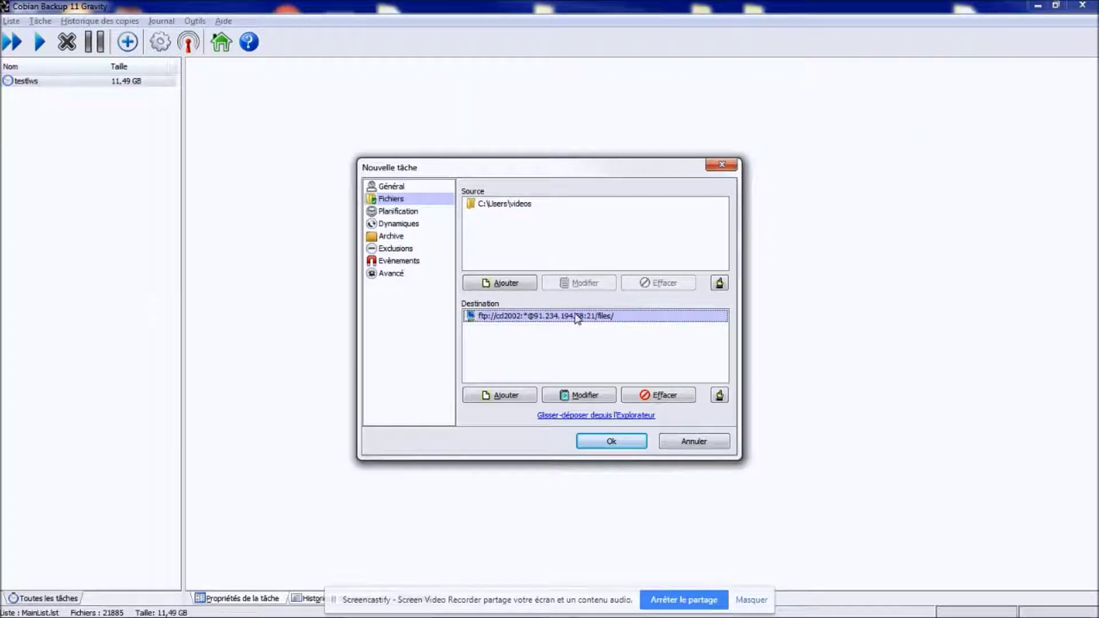
click(664, 396)
click(581, 362)
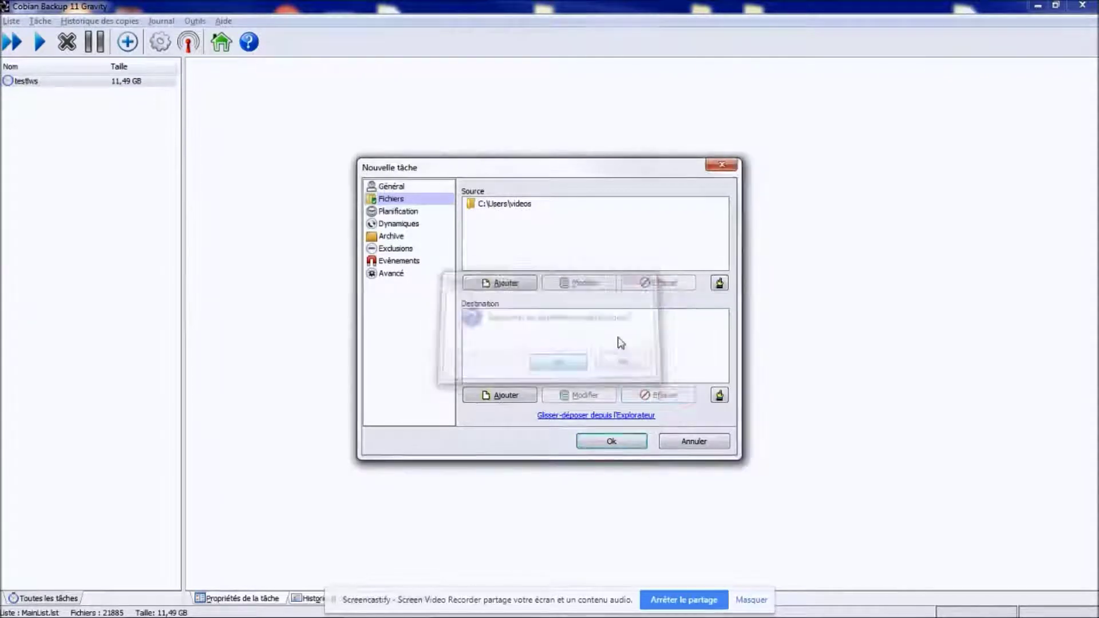
- Add an FTP destination using the prefilled connection details and the initial directory /files/, checking the advanced and timeout settings before accepting
click(502, 398)
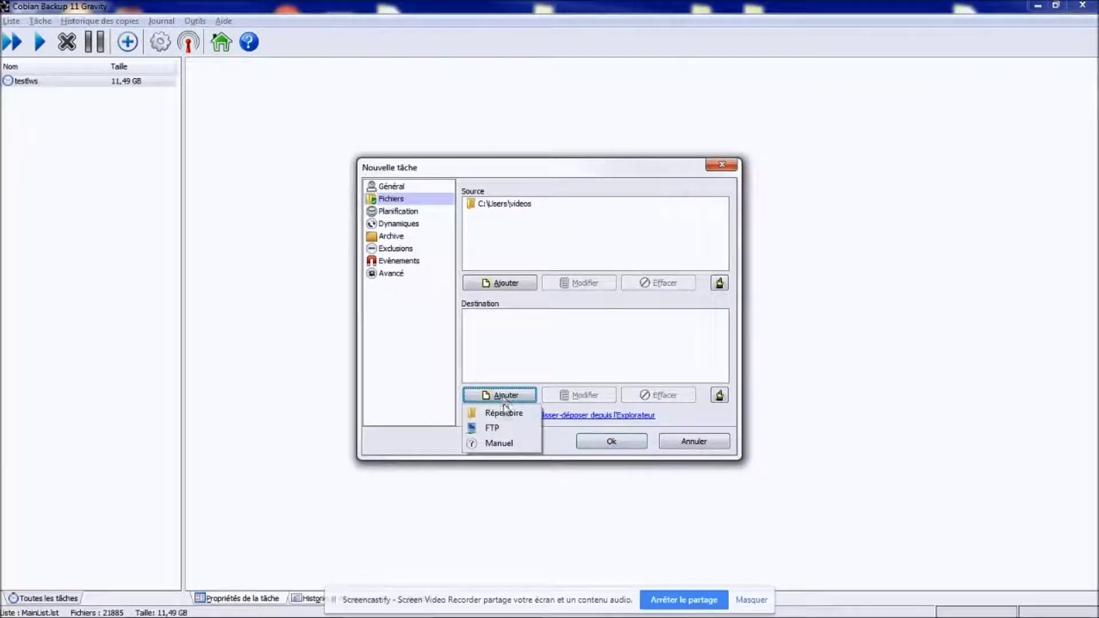
click(492, 428)
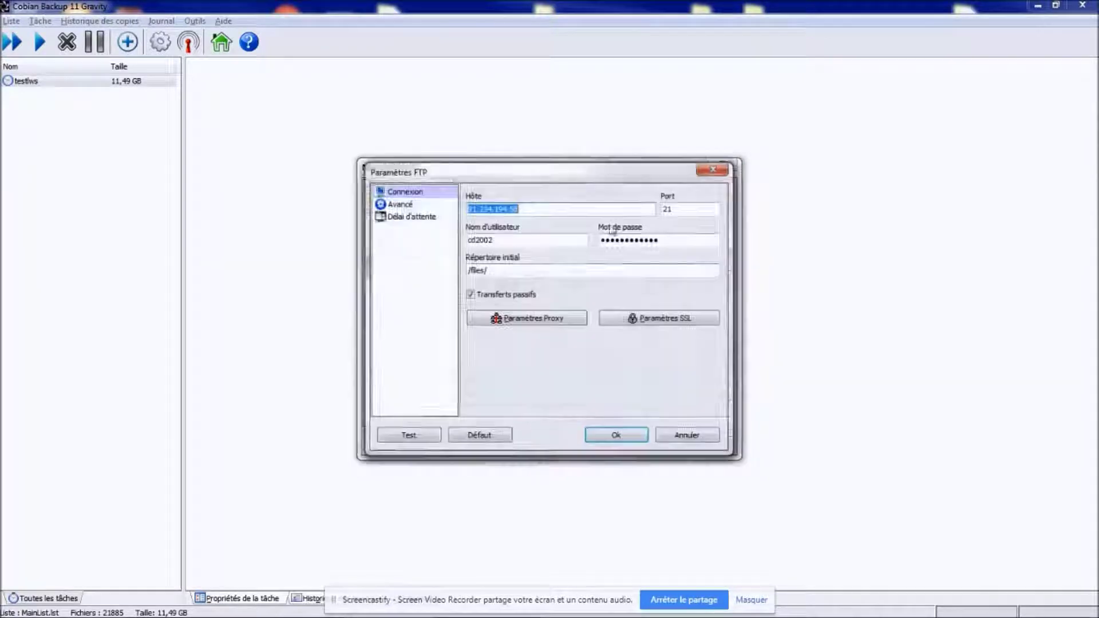
click(547, 209)
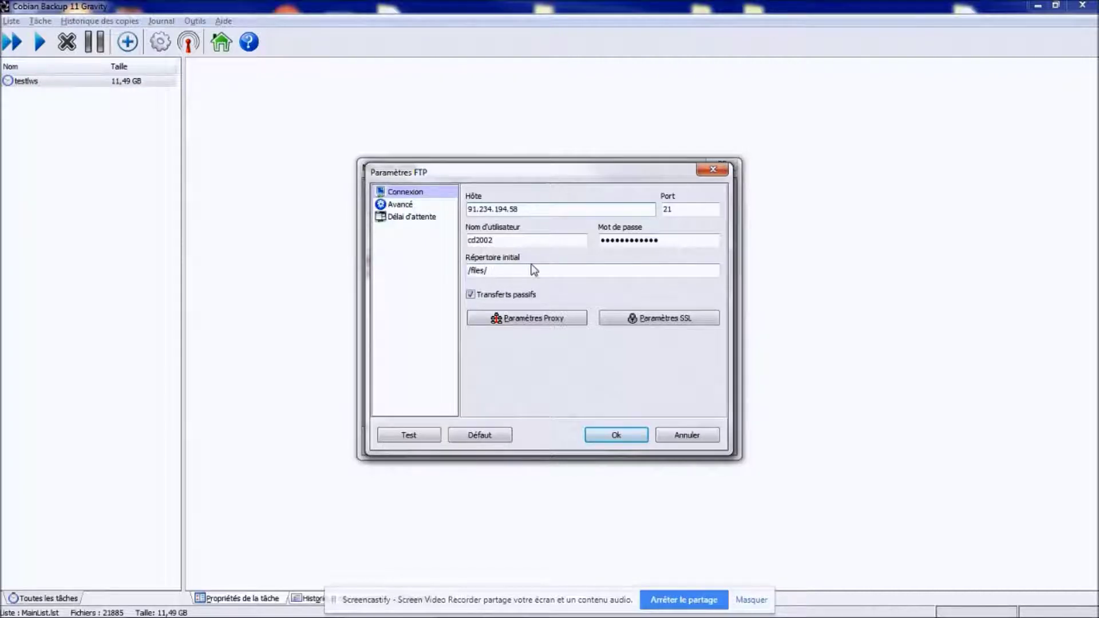
mouse_move(469, 271)
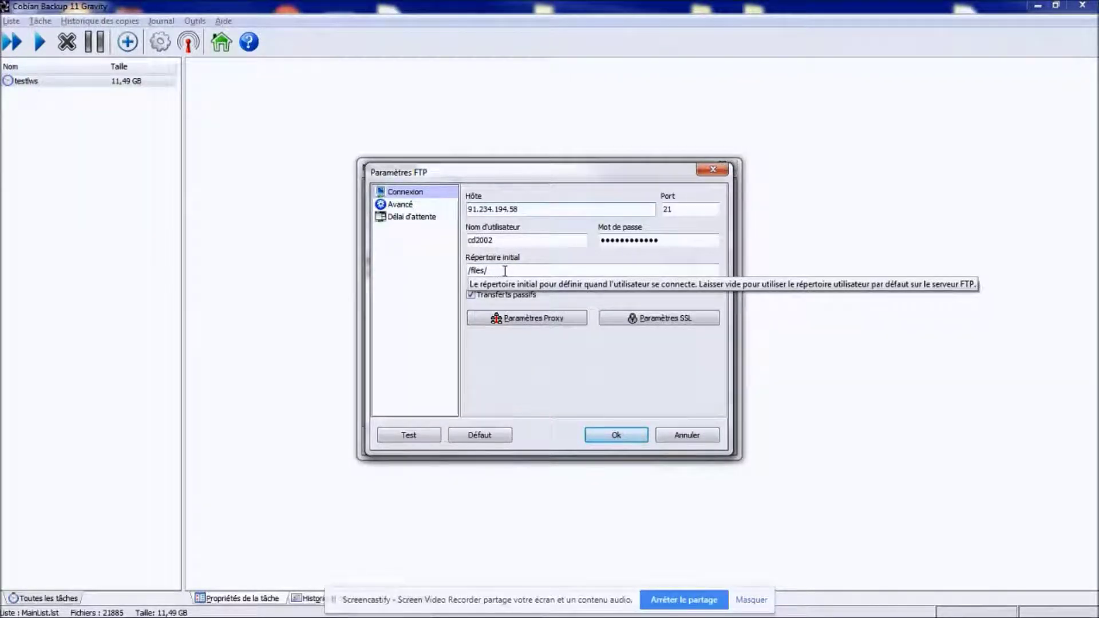
mouse_move(524, 299)
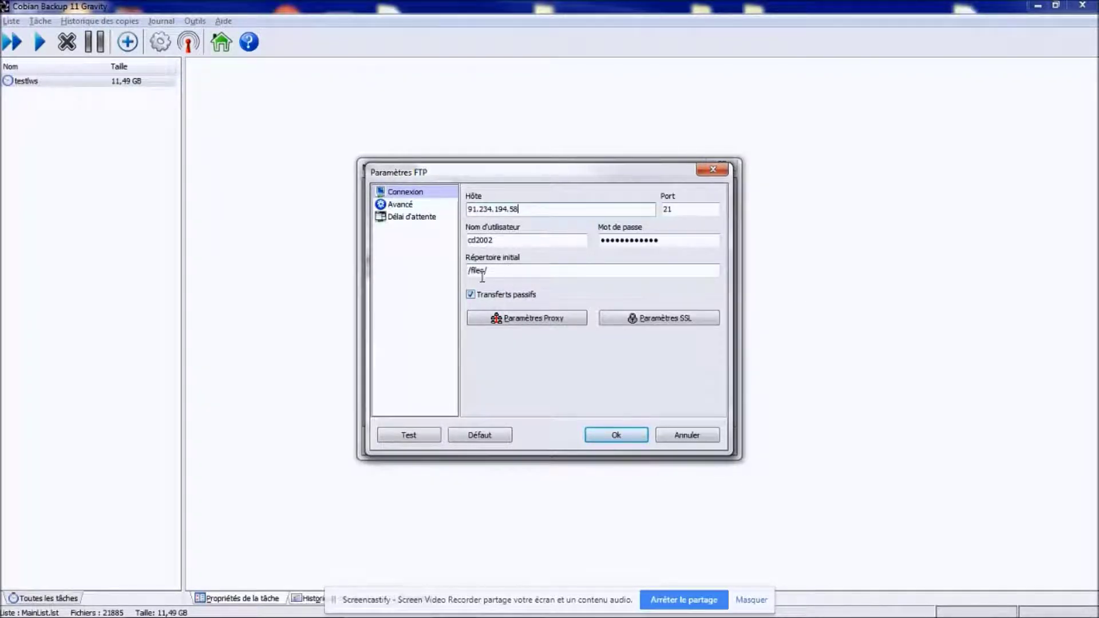
mouse_move(505, 272)
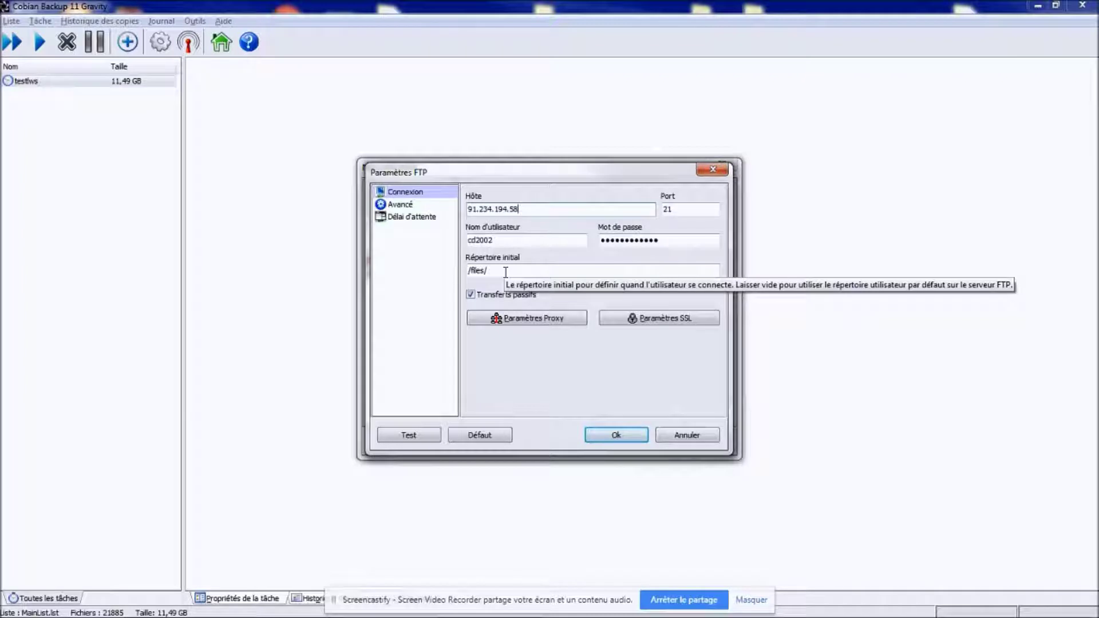
click(421, 207)
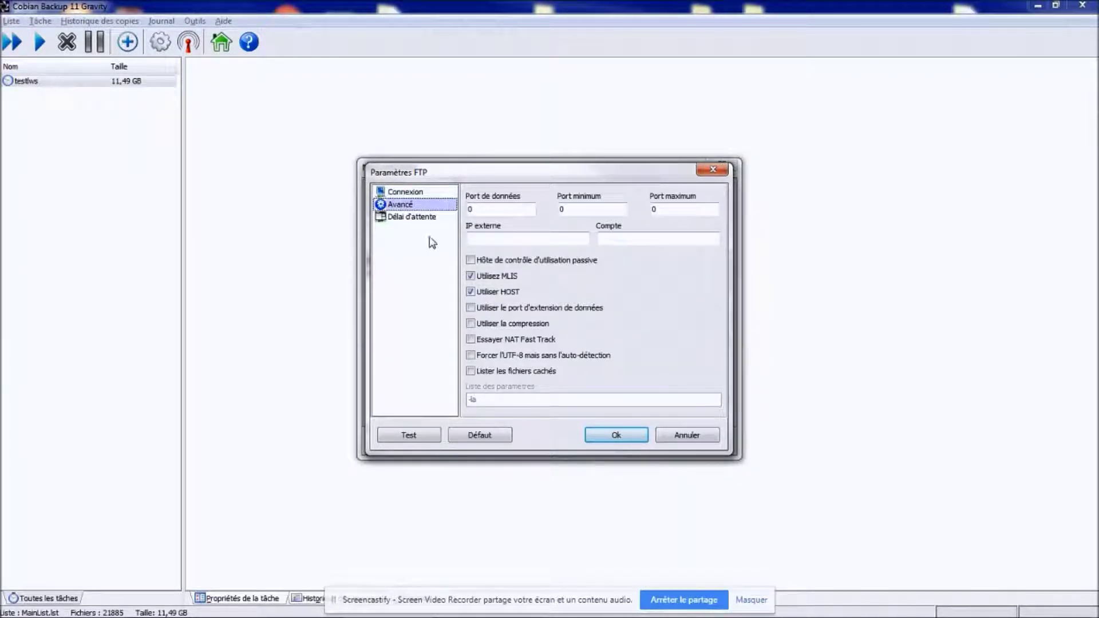
click(421, 218)
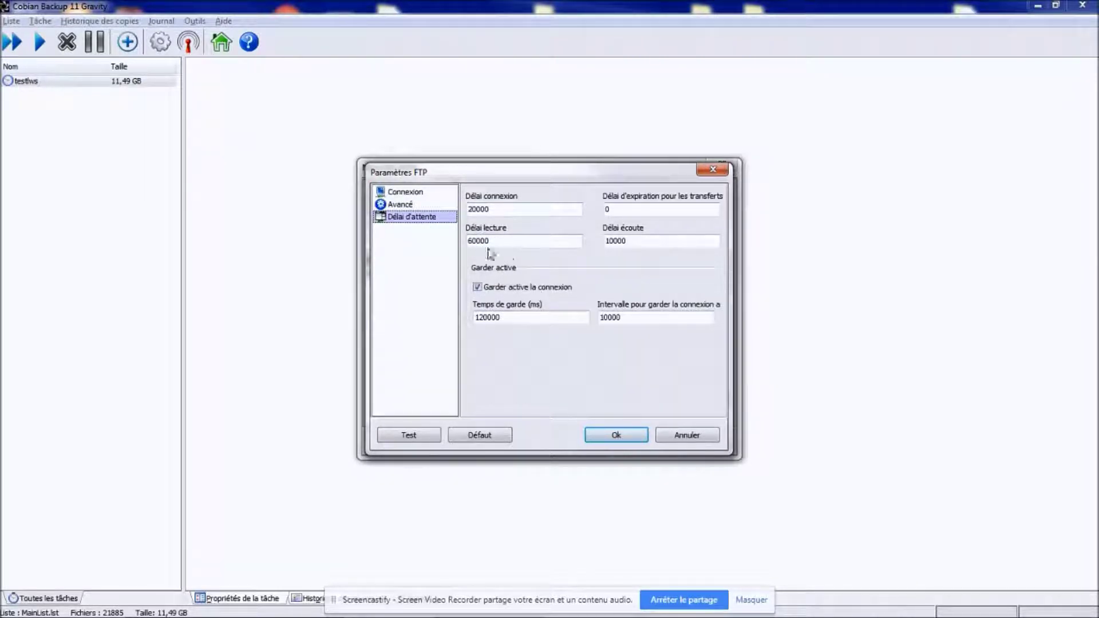
click(416, 192)
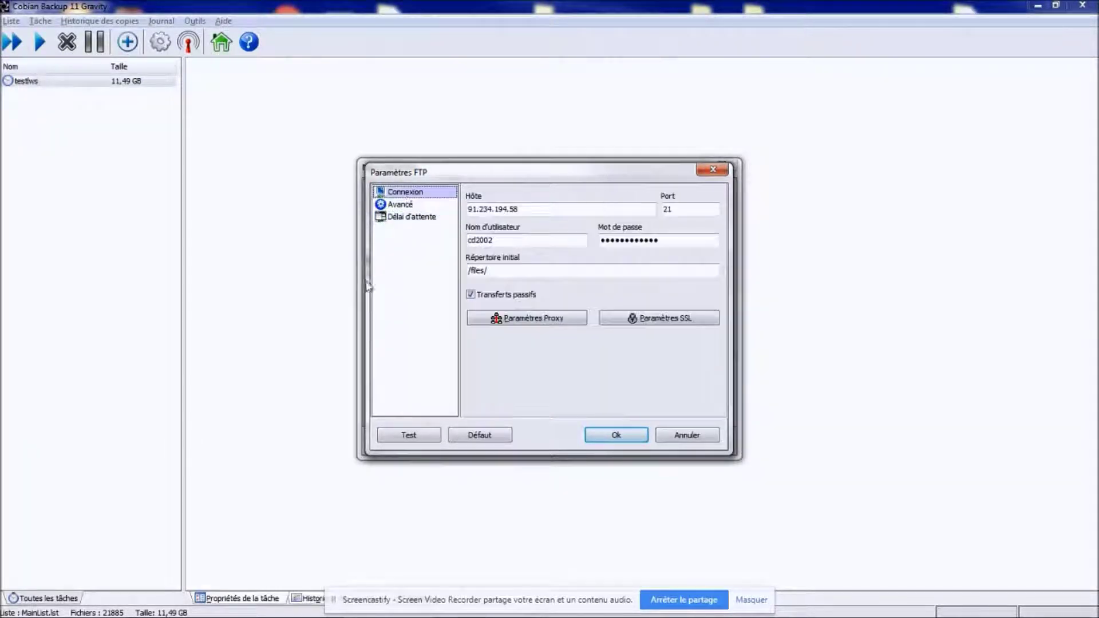
click(616, 434)
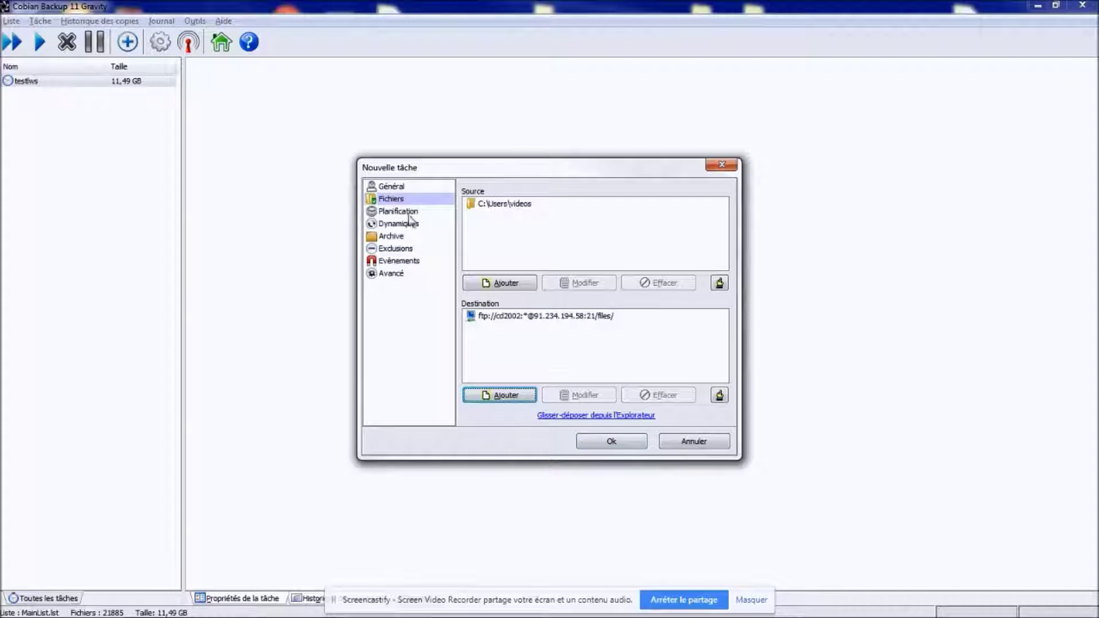
- Set the task's schedule type to Quotidien, keeping the preset execution time
click(408, 213)
click(554, 204)
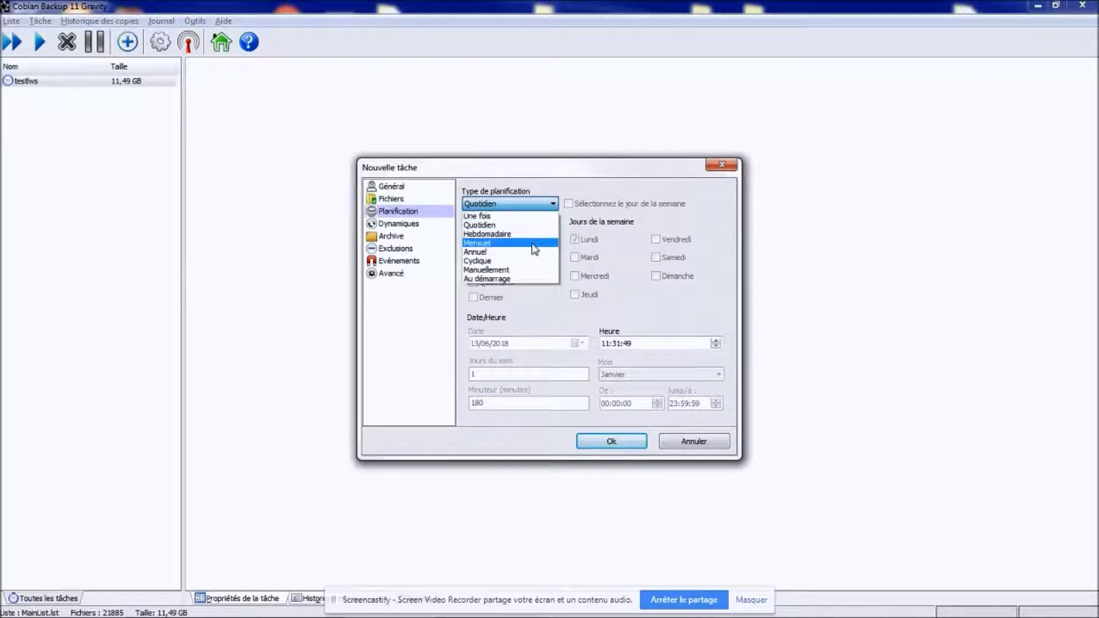
click(527, 226)
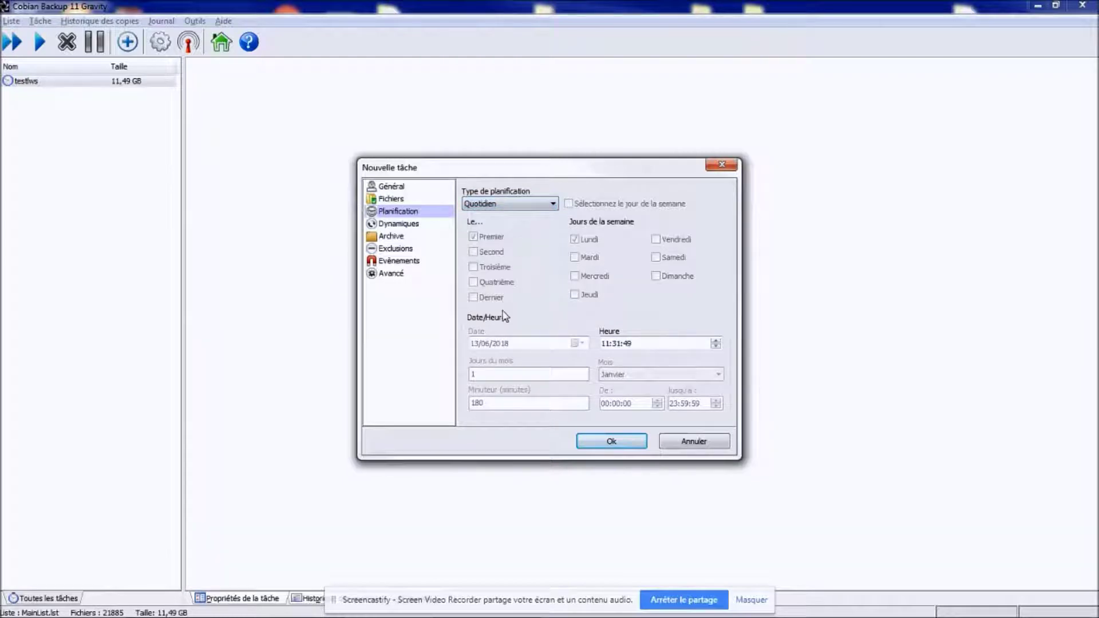
click(552, 204)
click(515, 226)
click(640, 344)
click(639, 348)
click(550, 204)
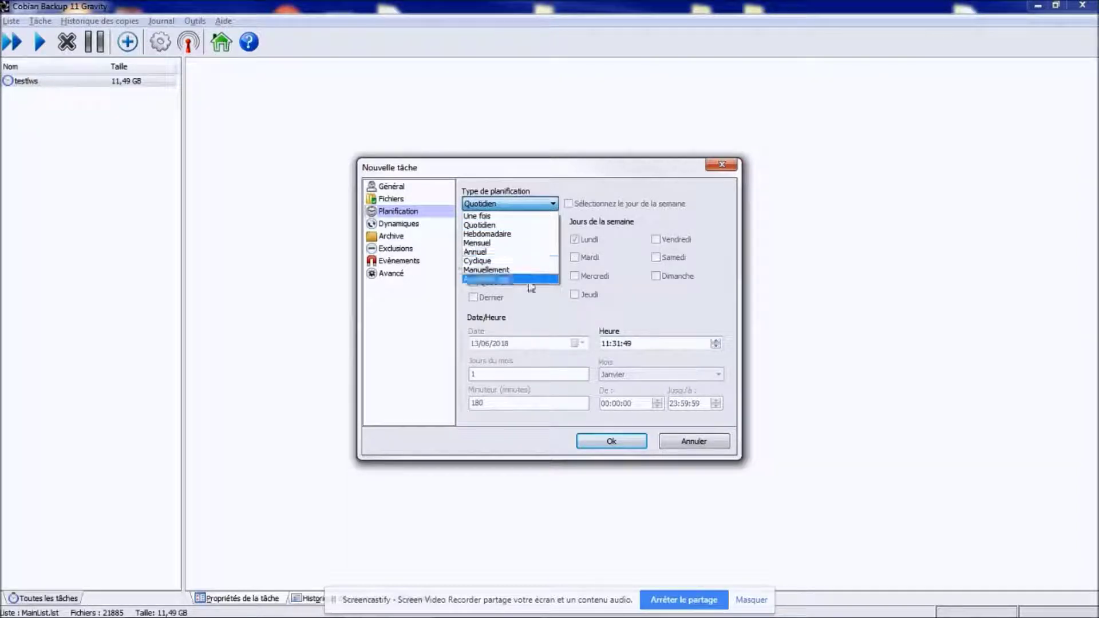
click(507, 224)
- Try the Hebdomadaire schedule type for the task and return it to Quotidien
click(531, 204)
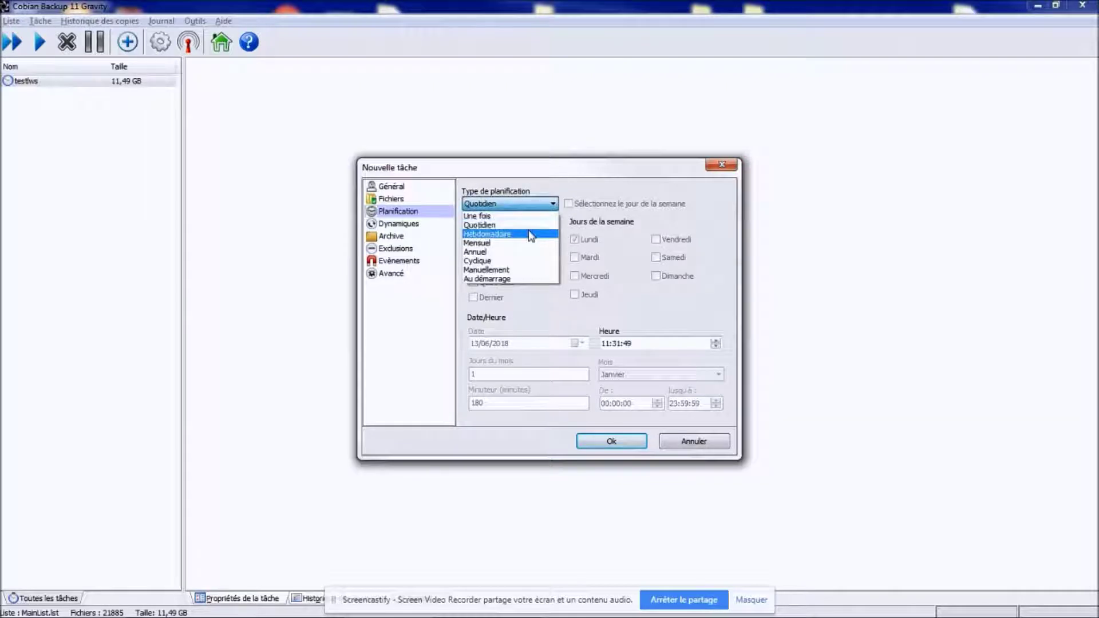
click(531, 234)
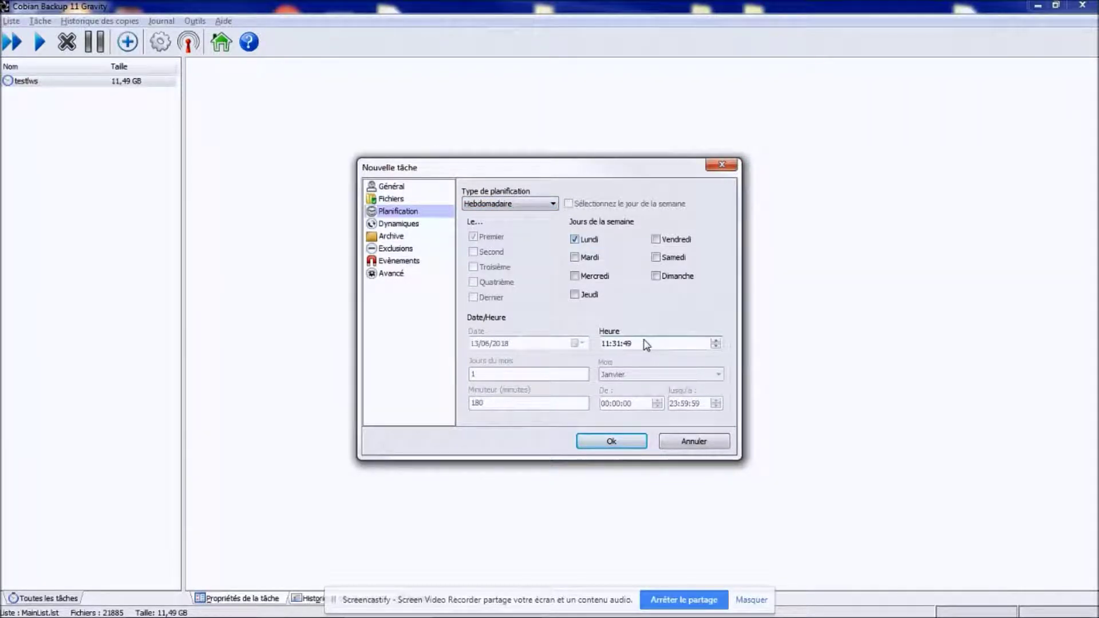
click(545, 204)
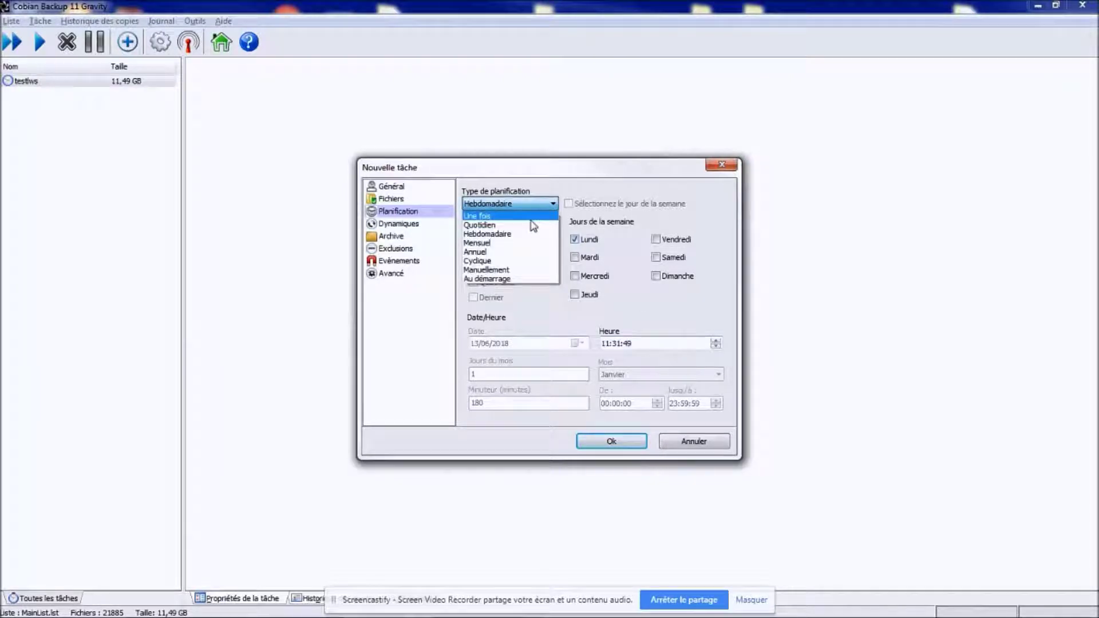
click(531, 224)
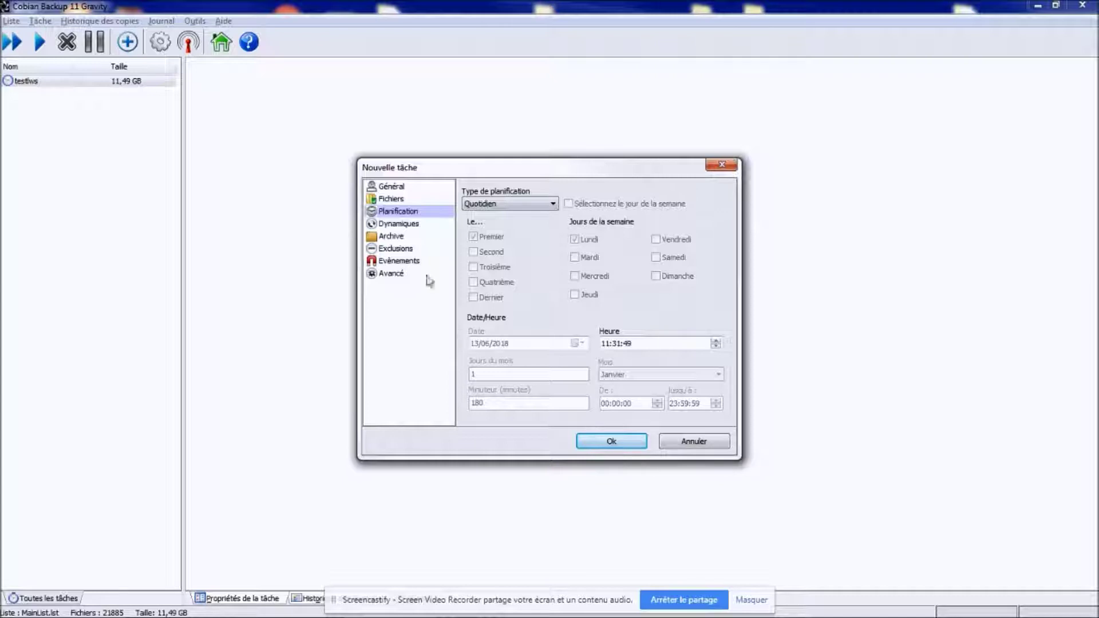
- Review the task's dynamic, archive and exclusion settings without changing them, and save the new task
click(393, 224)
click(393, 237)
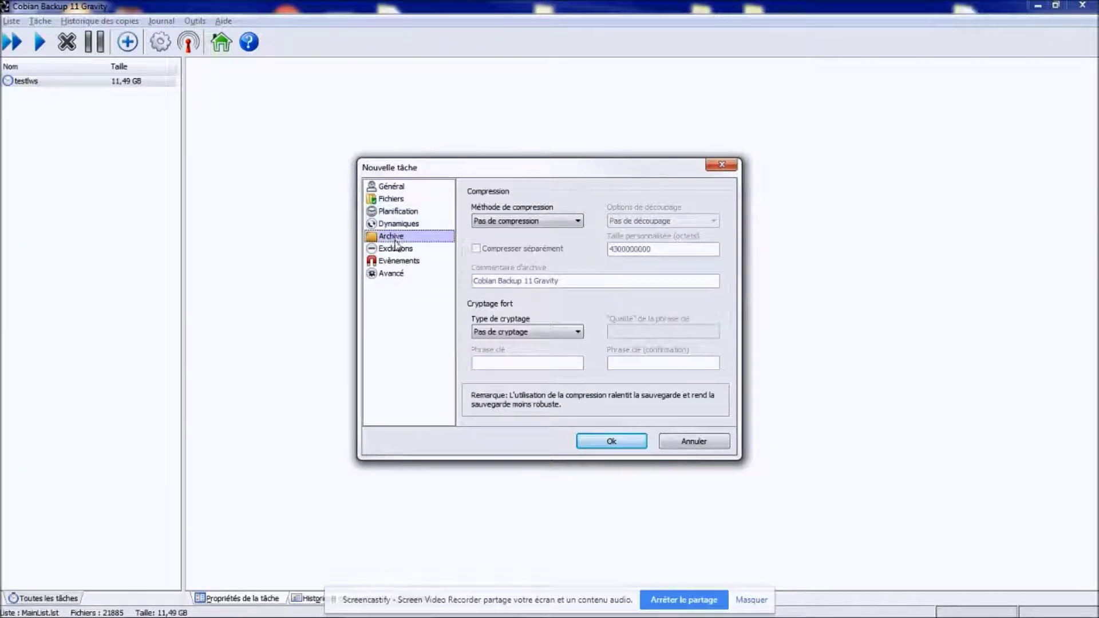
click(395, 247)
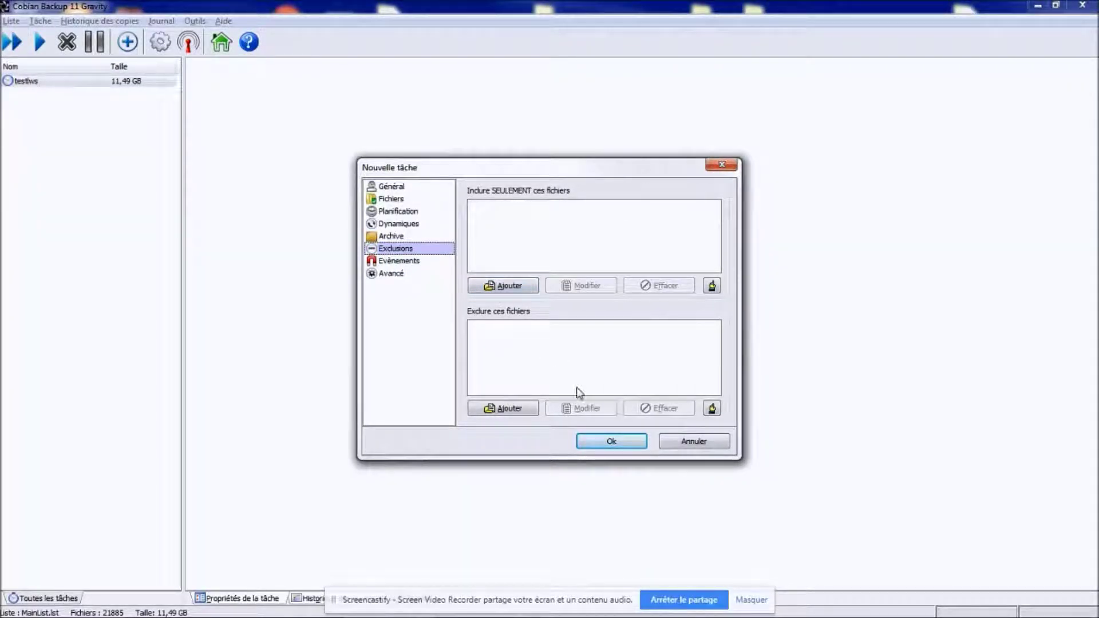
click(616, 443)
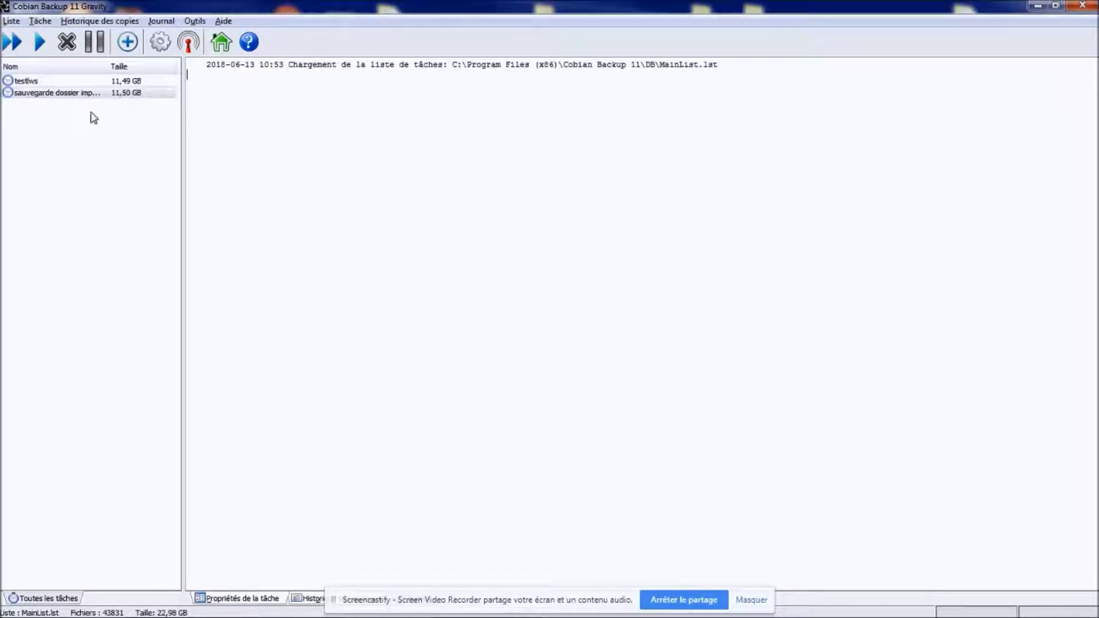
- Run only the "sauvegarde dossier important" task, leaving the computer shutdown option off
click(73, 95)
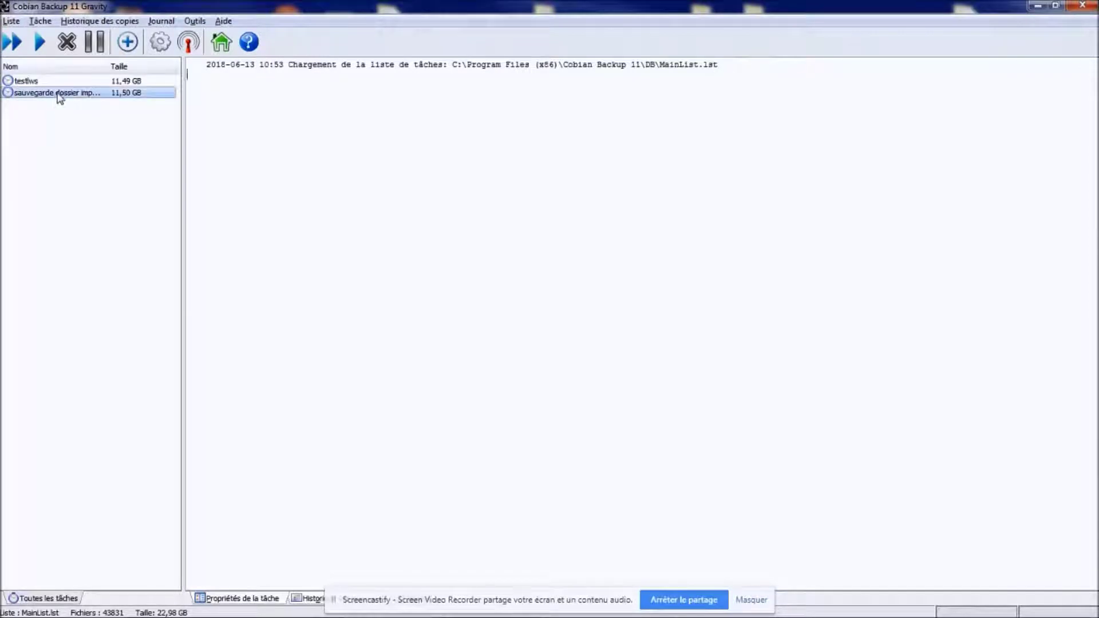
right_click(58, 95)
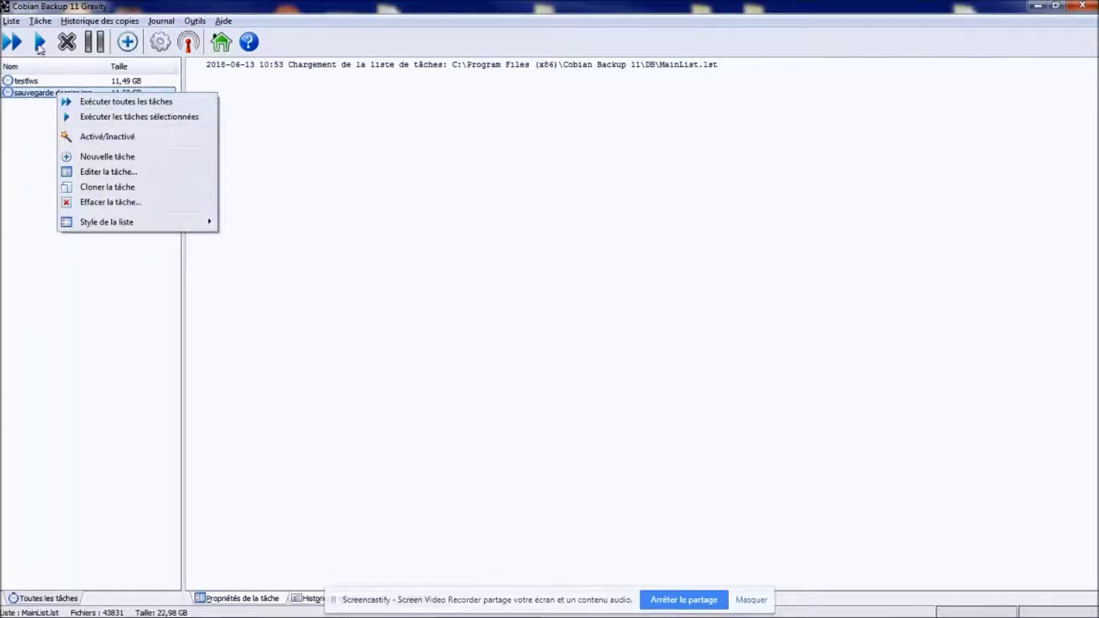
click(30, 143)
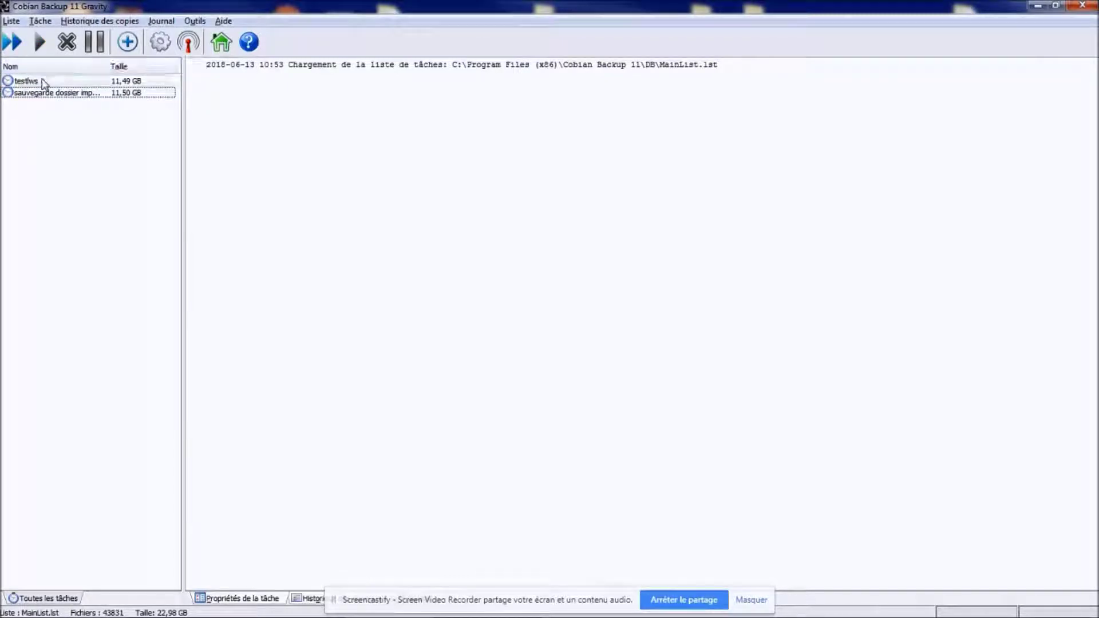
click(43, 96)
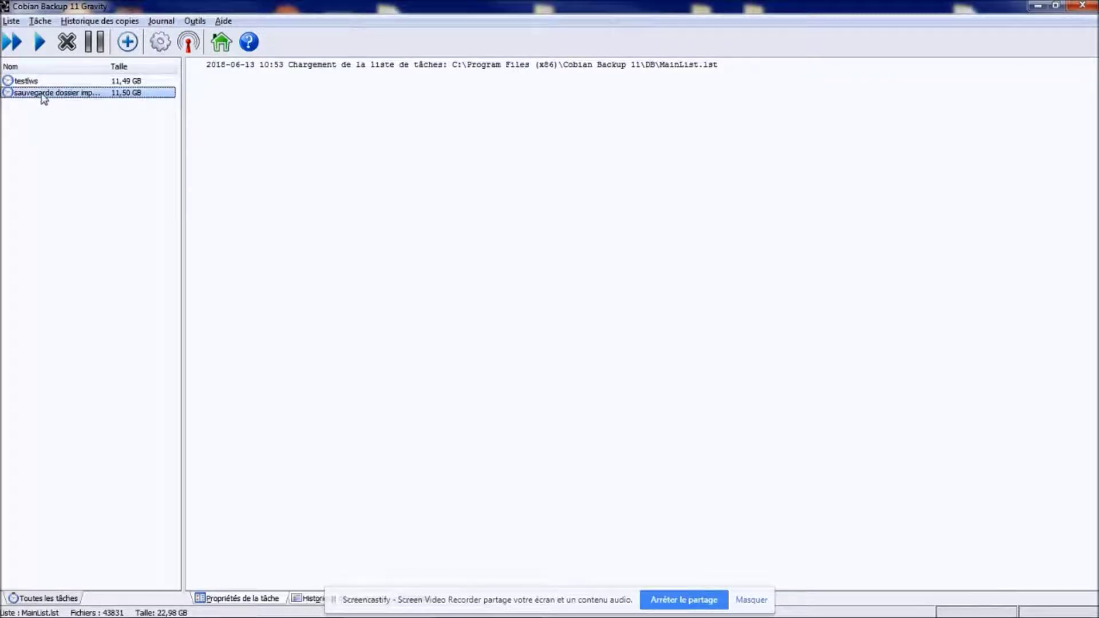
right_click(42, 94)
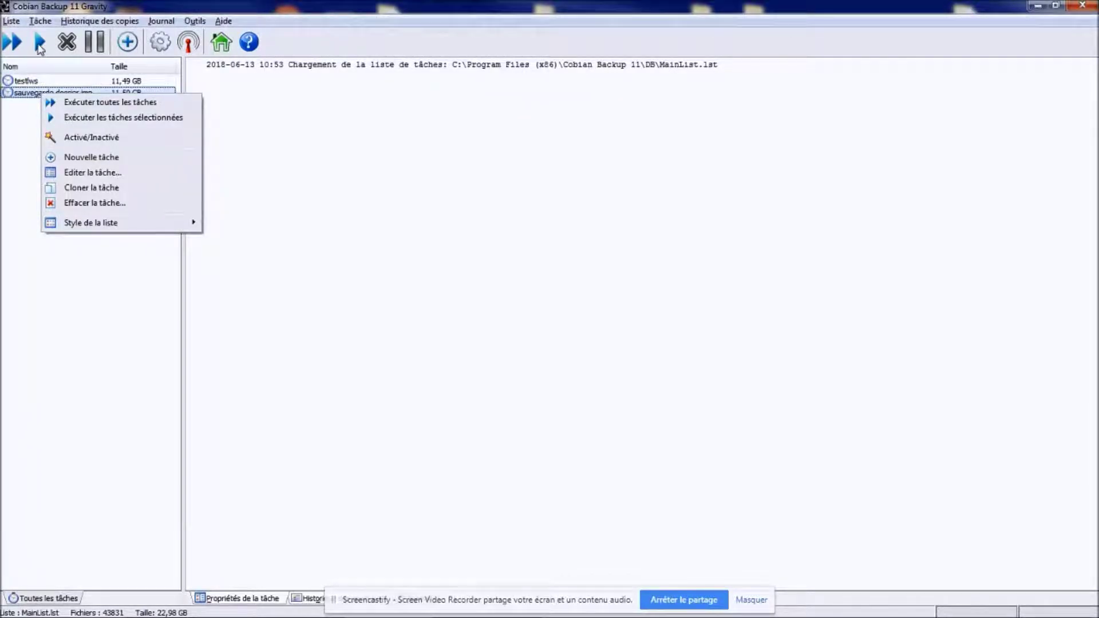
click(39, 45)
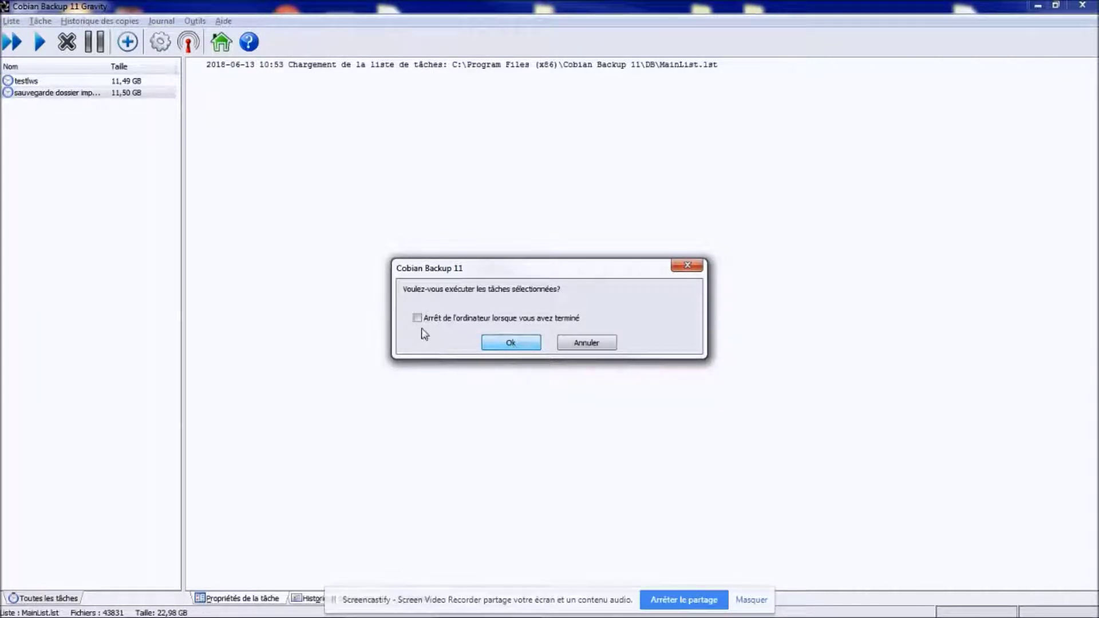
click(510, 343)
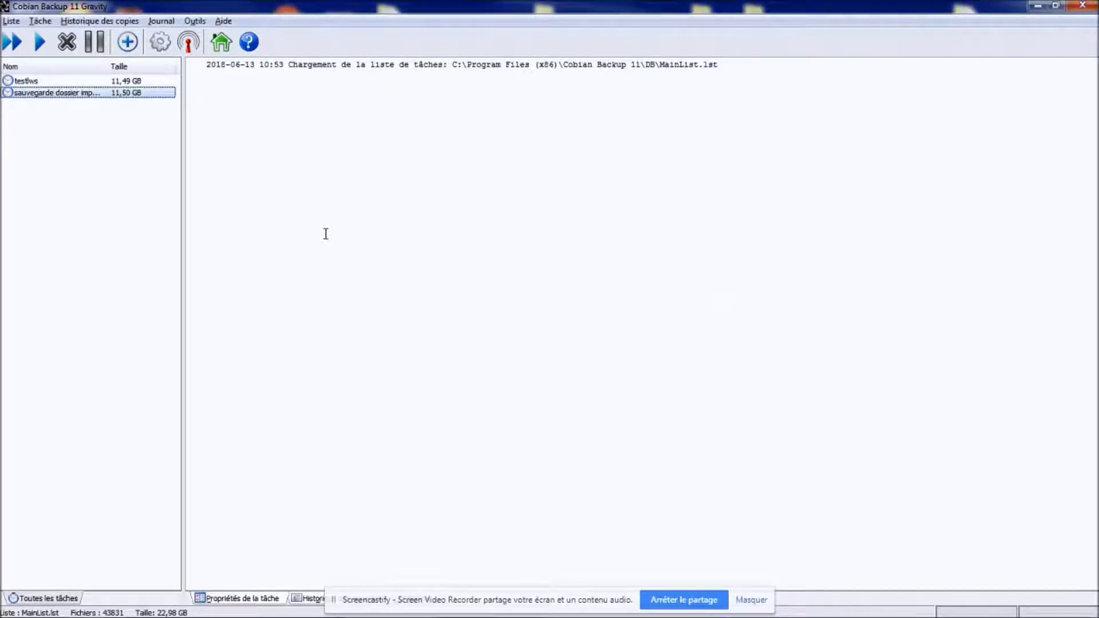